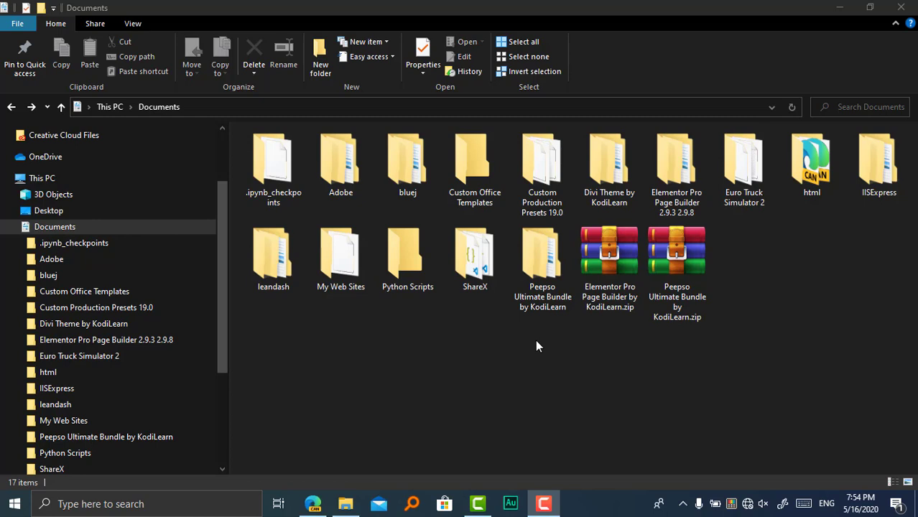
Open the Peepso Ultimate Bundle by KodiLearn folder and select the peepso-foundation-core zip
left_click(677, 280)
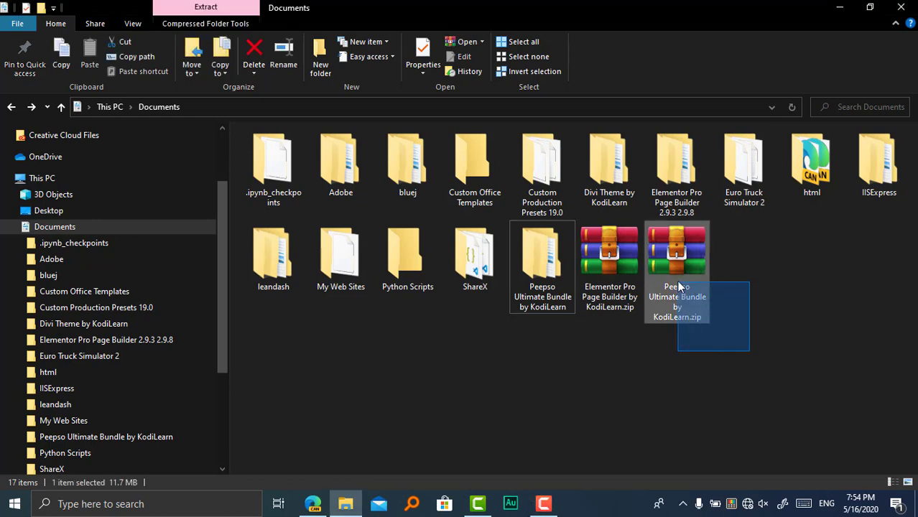
left_click(536, 299)
double_click(536, 298)
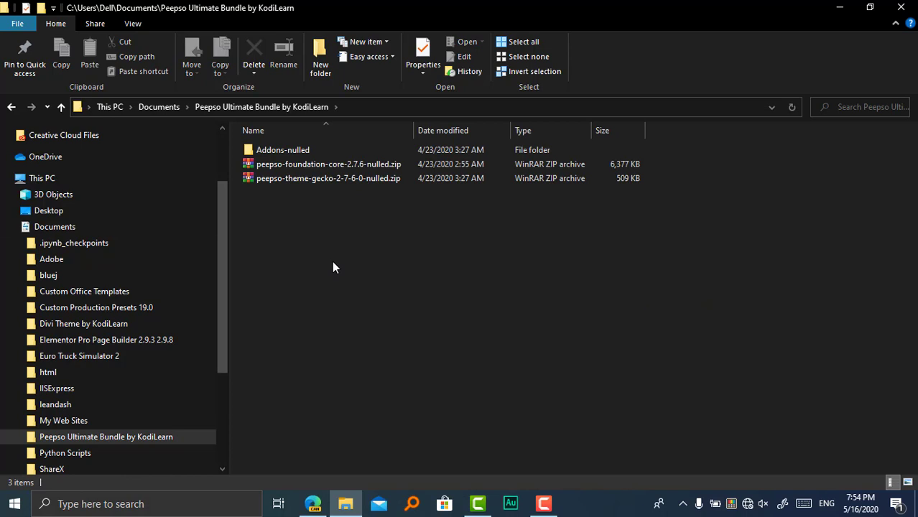
left_click_drag(332, 261, 329, 178)
left_click(314, 160)
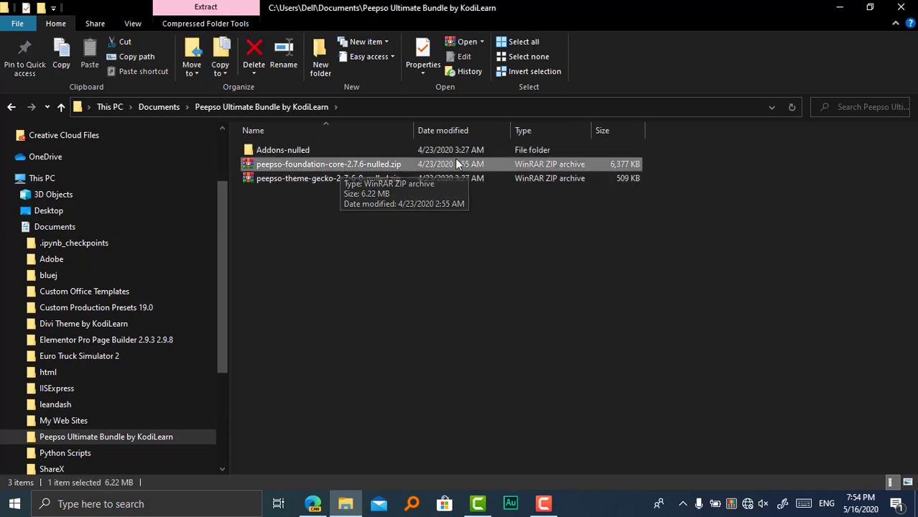
left_click(525, 178, "ctrl")
left_click(469, 164)
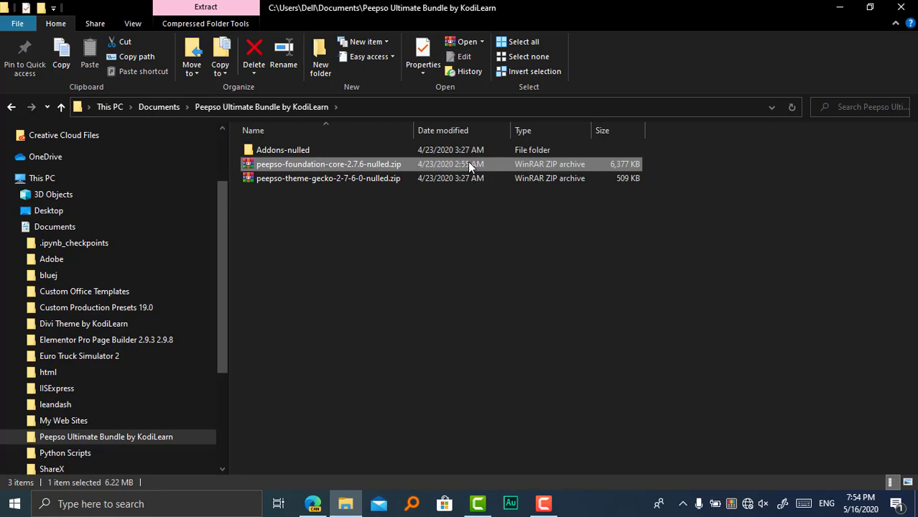
left_click(312, 503)
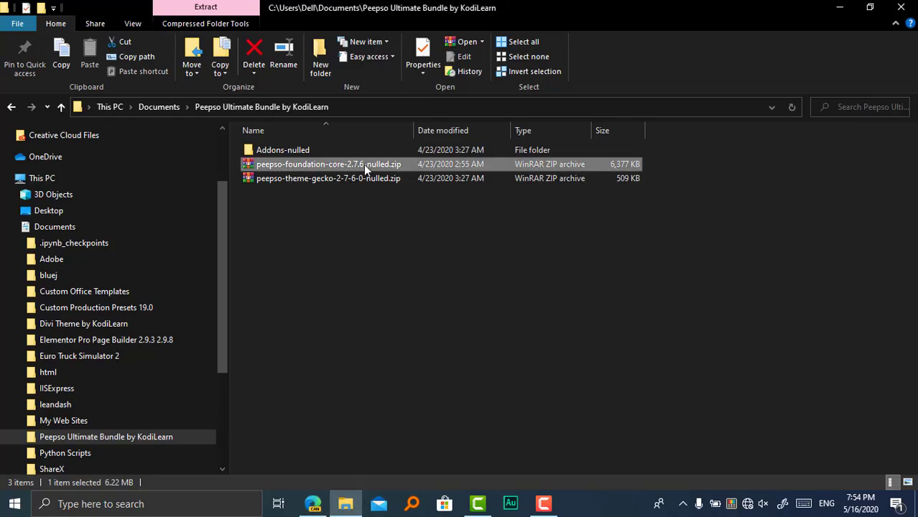
left_click(346, 503)
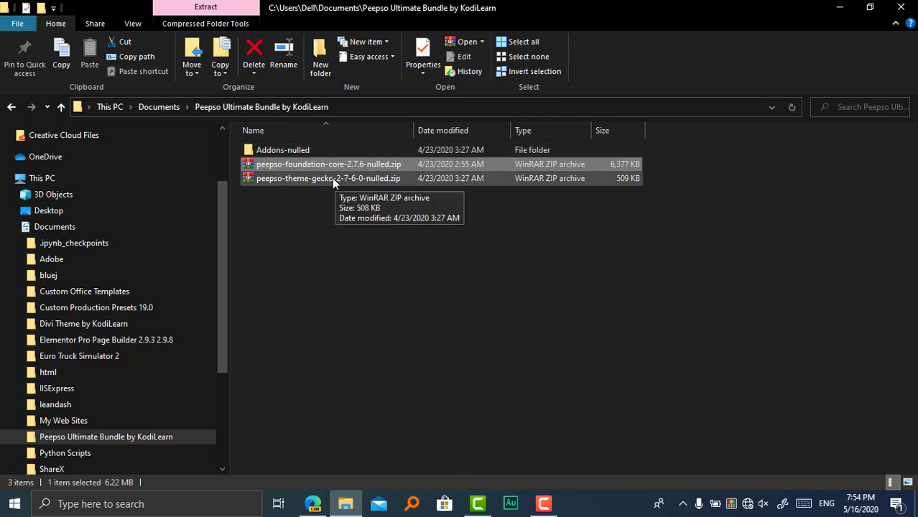
Look over the 19 add-on zips in Addons-nulled, then go back and reselect the foundation-core zip
left_click(331, 178)
double_click(303, 152)
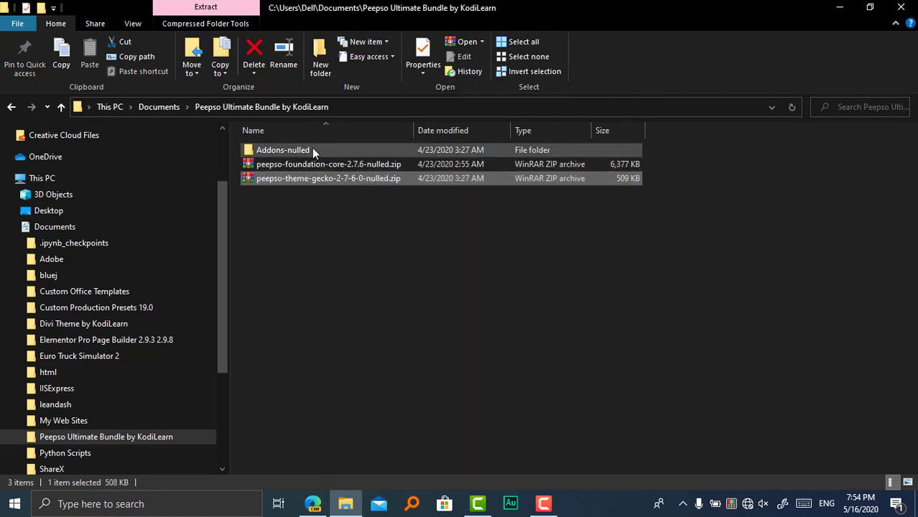
left_click_drag(401, 419, 398, 143)
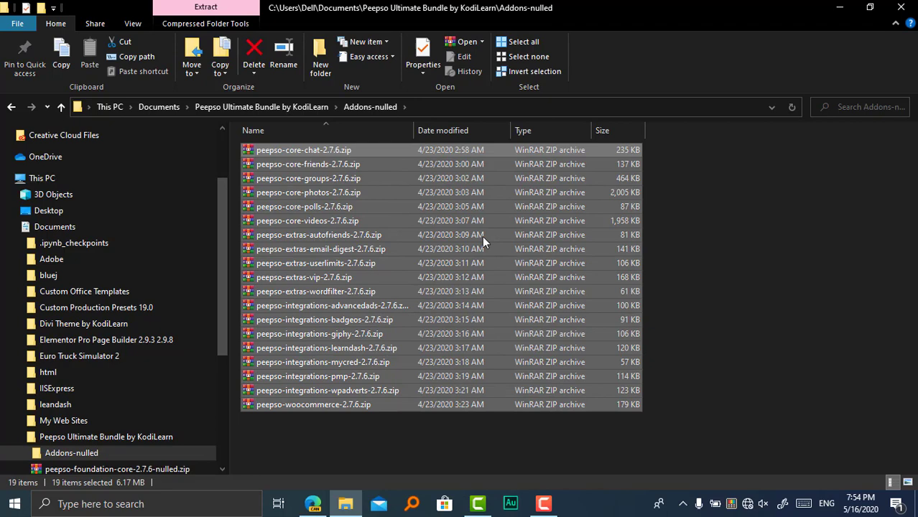
left_click(720, 254)
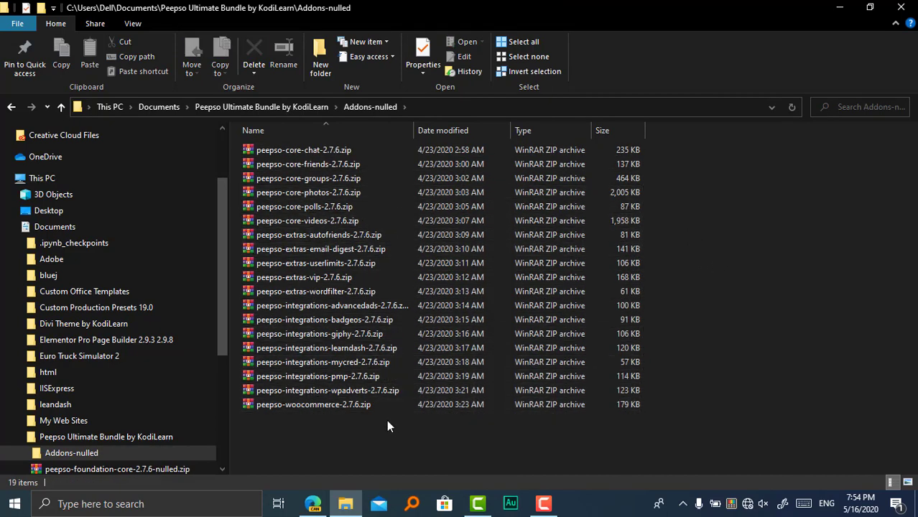
left_click_drag(387, 421, 378, 132)
left_click(721, 220)
key("alt+Up")
left_click(321, 165)
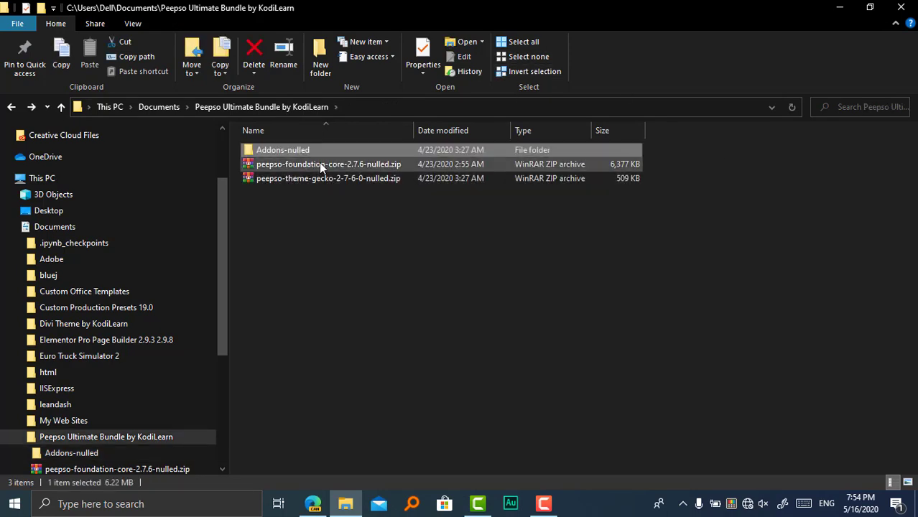
Upload peepso-foundation-core-2.7.6-nulled.zip as a plugin, install it and activate PeepSo
left_click_drag(318, 162, 398, 210)
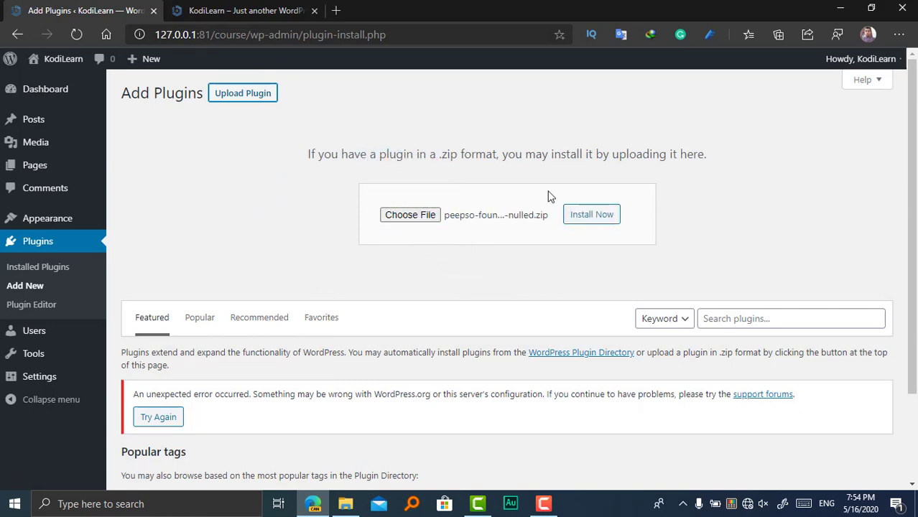
left_click(589, 215)
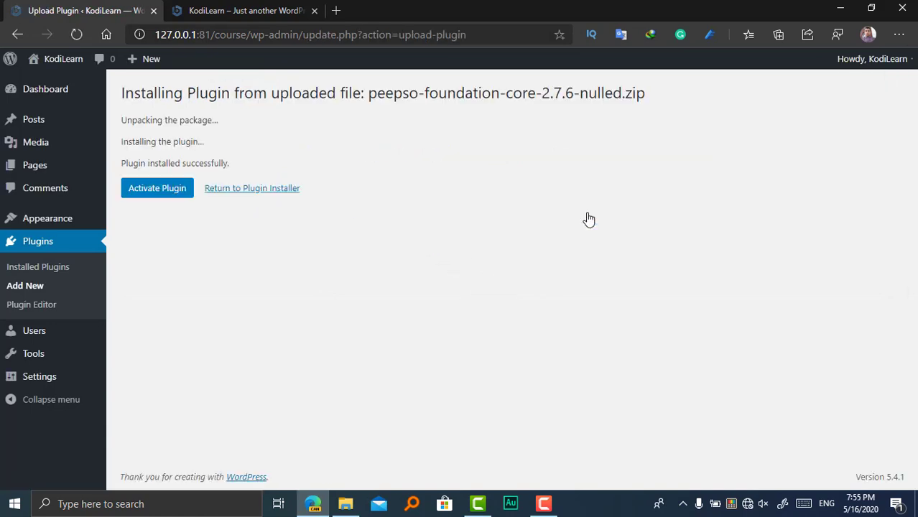
left_click(180, 188)
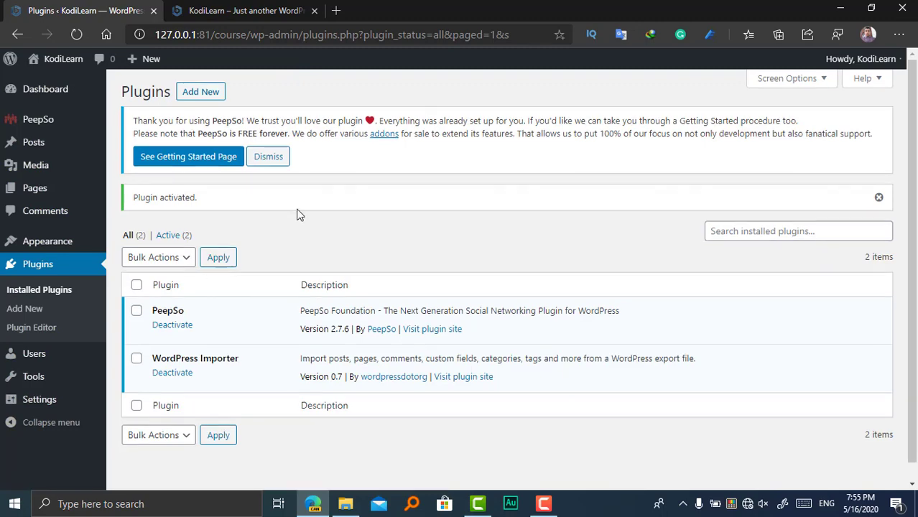
left_click(222, 9)
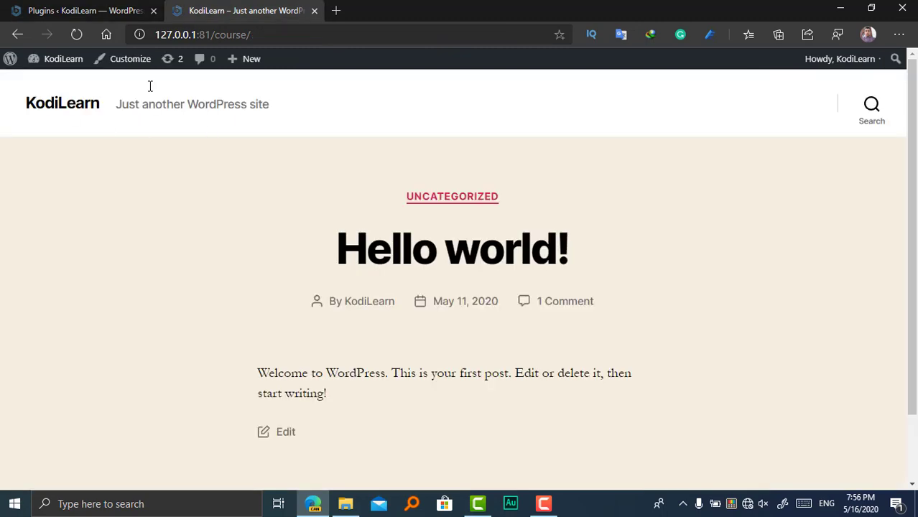
left_click(86, 10)
Upload the Gecko theme zip, install it and activate it
mouse_move(62, 240)
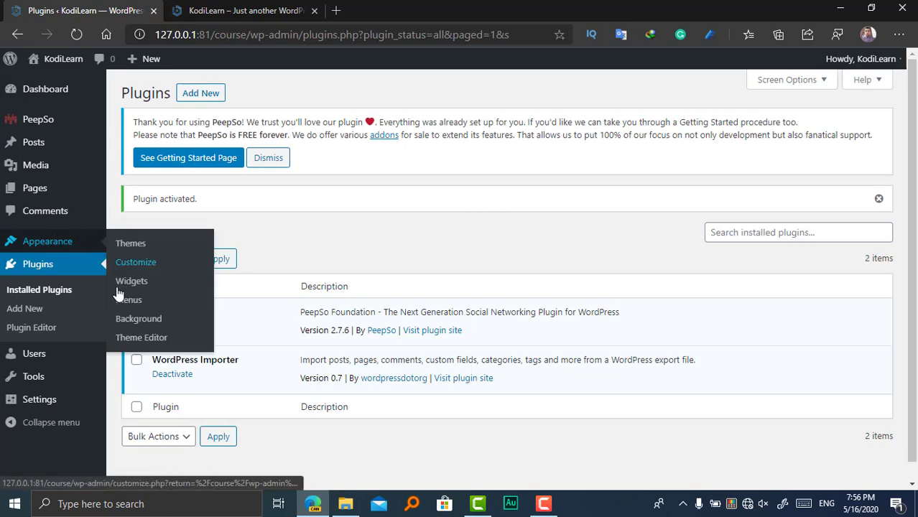
left_click(189, 240)
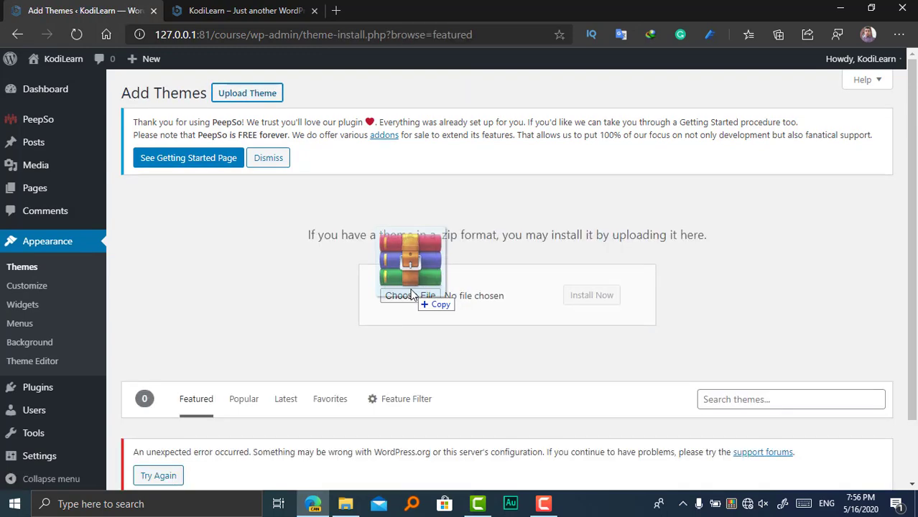
left_click_drag(411, 294, 413, 295)
left_click(590, 300)
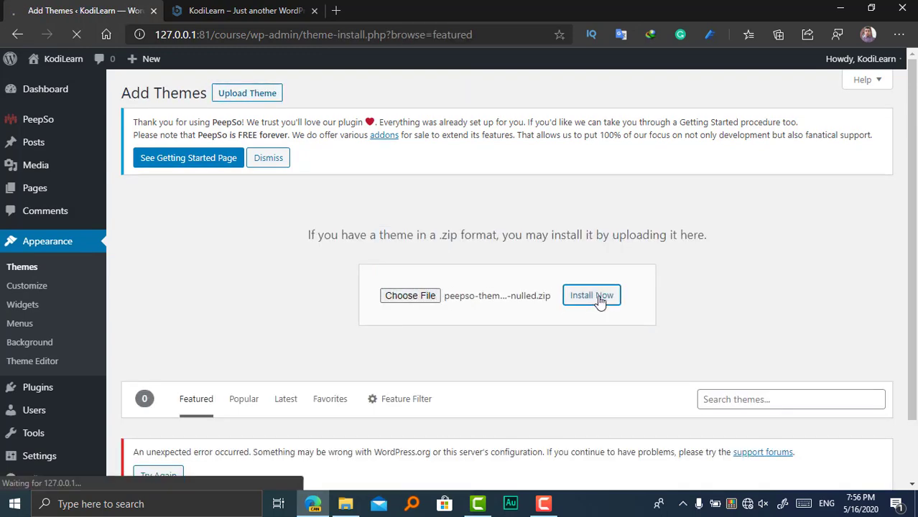
left_click(190, 257)
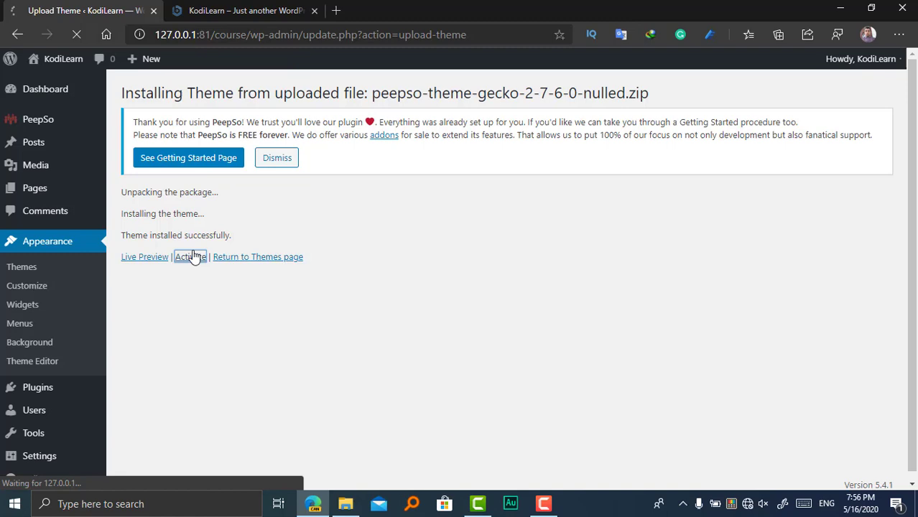
scroll(288, 273, "down", 3)
scroll(254, 220, "up", 5)
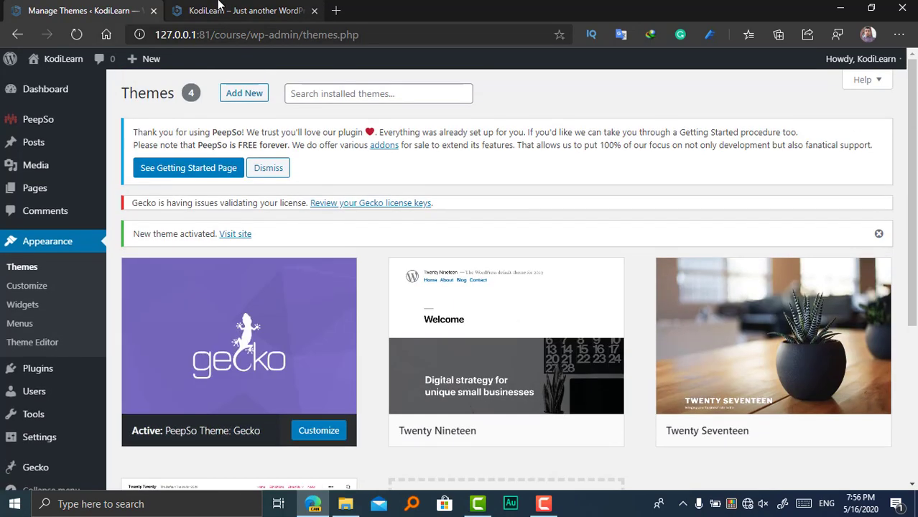
Reload the front page to check the Gecko styling, then return to the Themes page
left_click(237, 10)
left_click(73, 35)
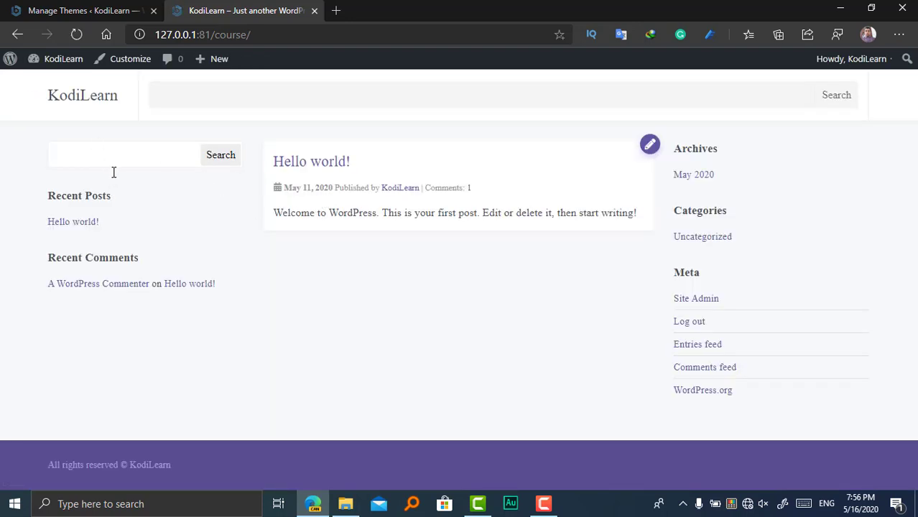
left_click_drag(272, 208, 403, 321)
left_click(514, 278)
left_click(79, 10)
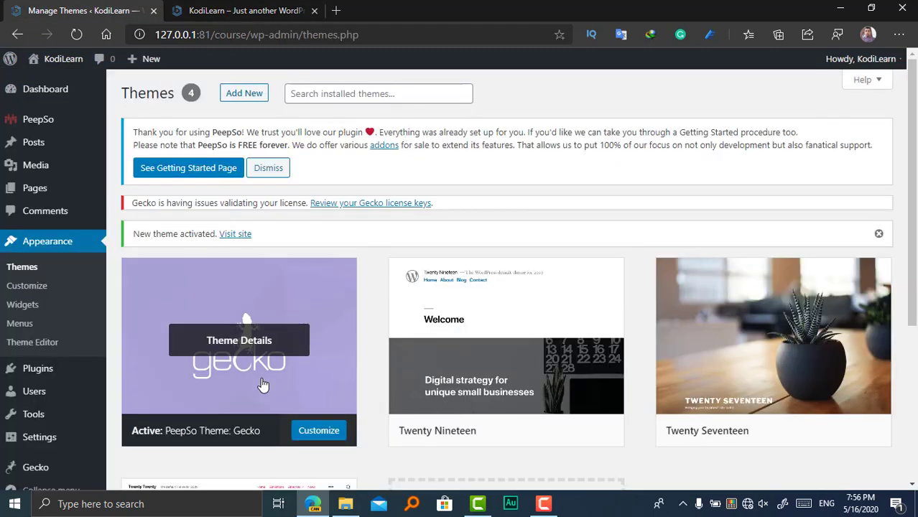
scroll(262, 327, "down", 3)
Browse the Addons-nulled zips, such as peepso-core-chat and peepso-core-groups, then minimize Explorer
left_click(345, 504)
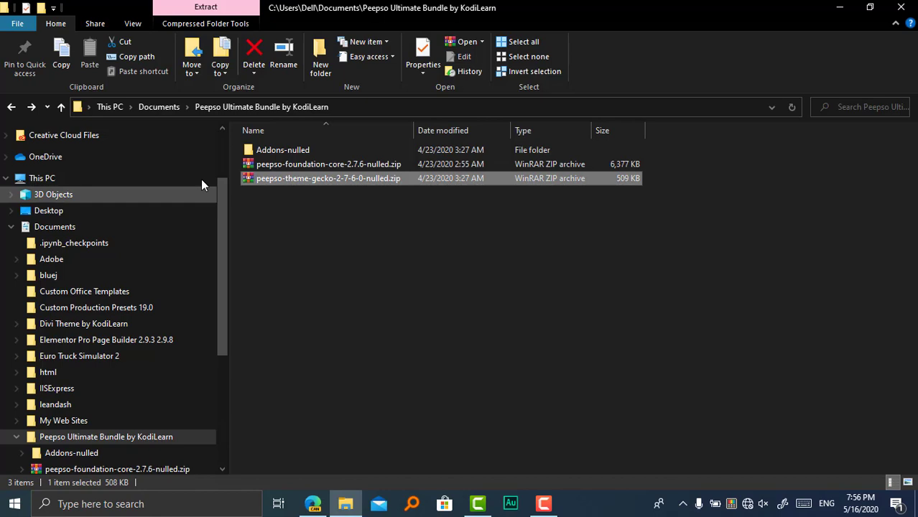
double_click(250, 148)
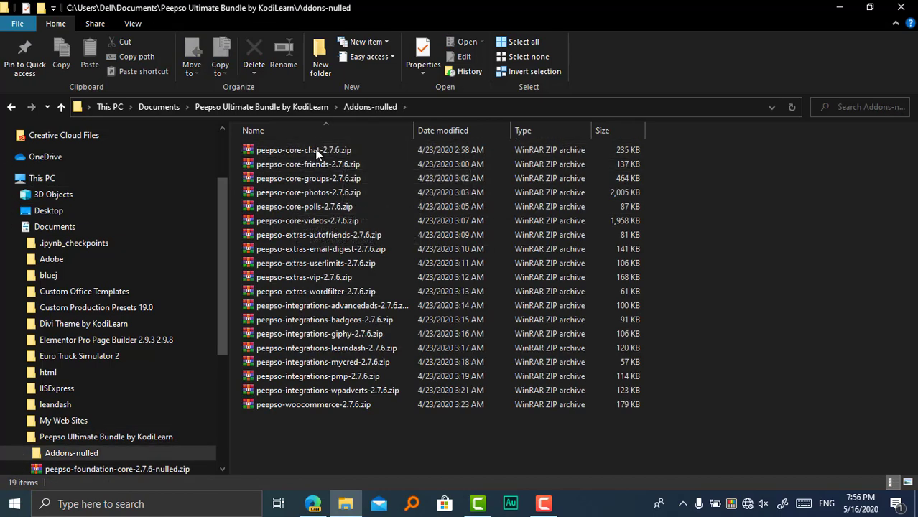
left_click(319, 152)
left_click(319, 179)
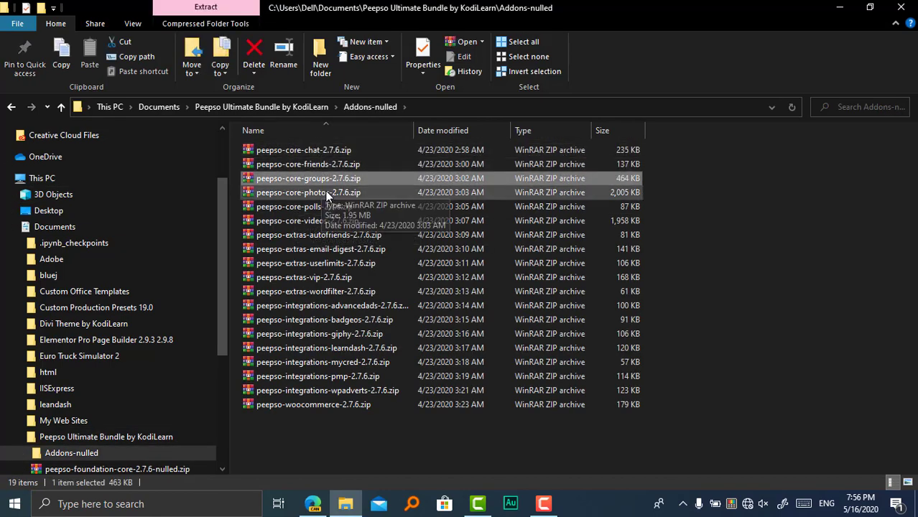
left_click_drag(601, 437, 443, 118)
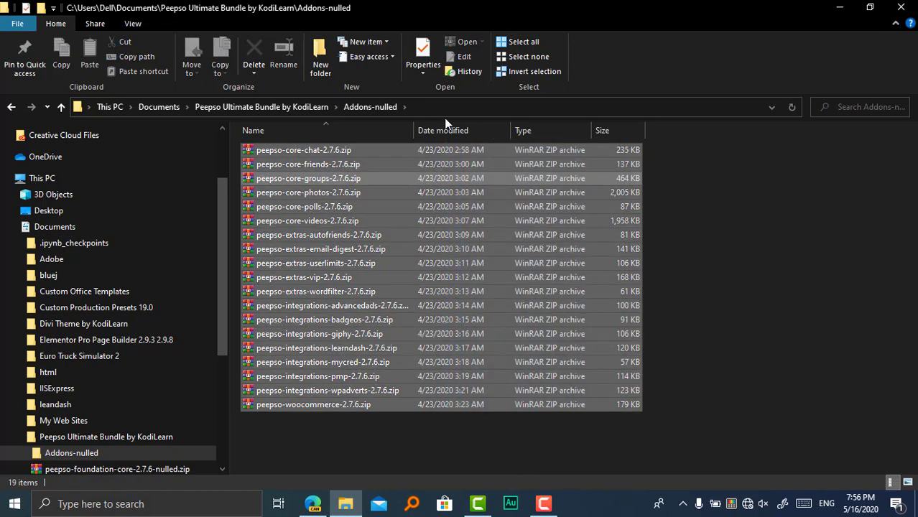
left_click(653, 222)
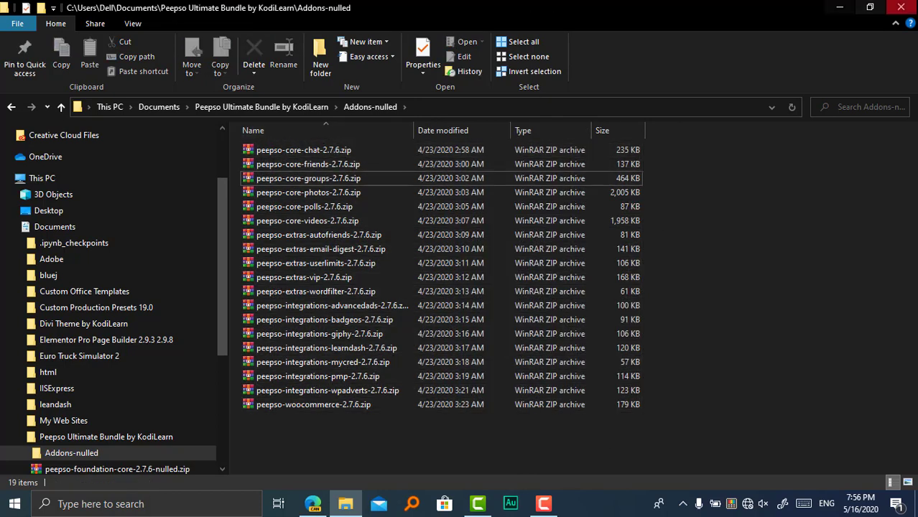
left_click(839, 7)
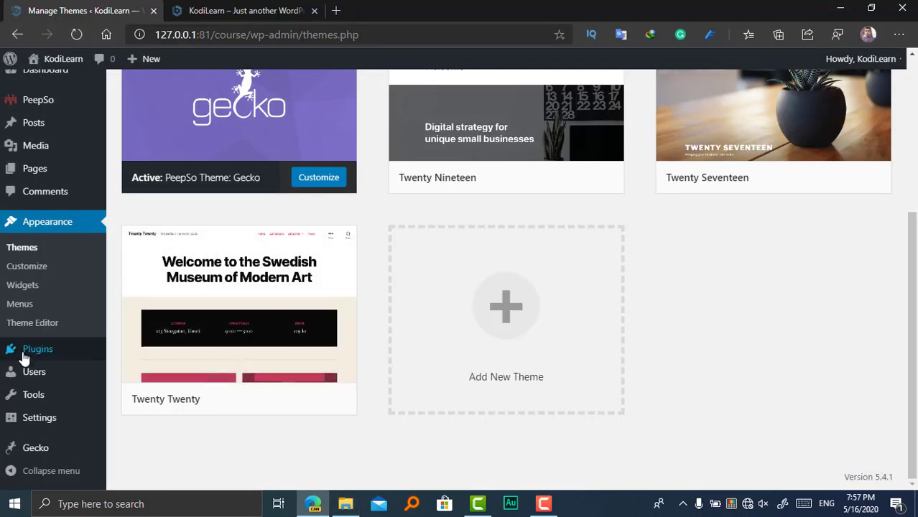
Review the installed plugins list, with PeepSo Core Chat, Friends, Groups and Photos among six active
mouse_move(35, 349)
left_click(132, 368)
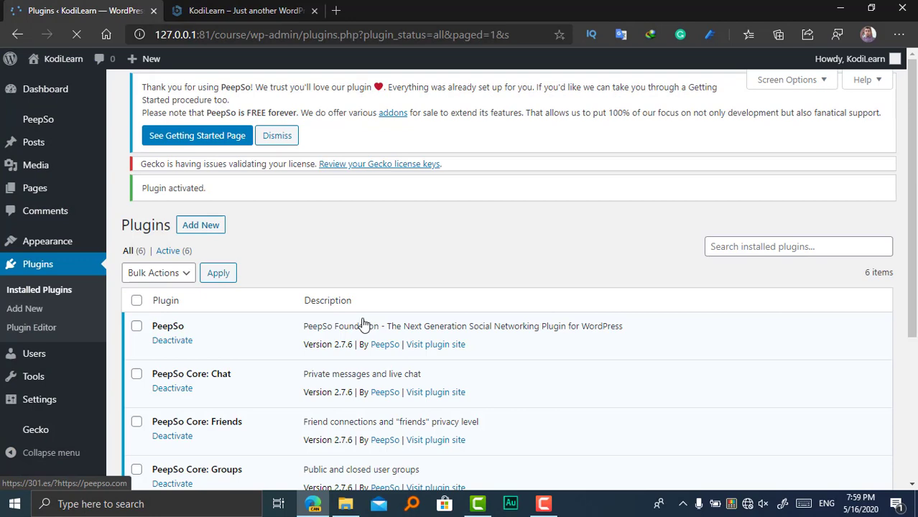
scroll(307, 352, "down", 4)
scroll(352, 375, "up", 4)
scroll(275, 345, "down", 3)
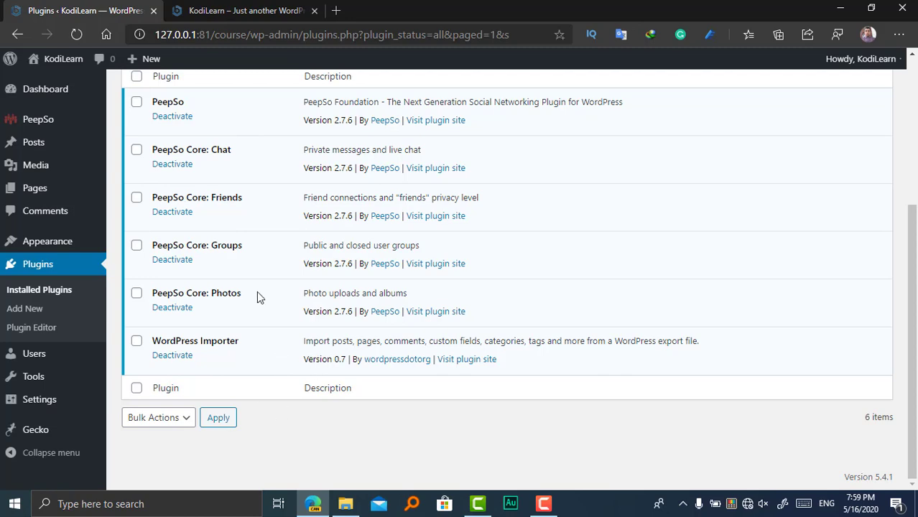
scroll(257, 293, "up", 4)
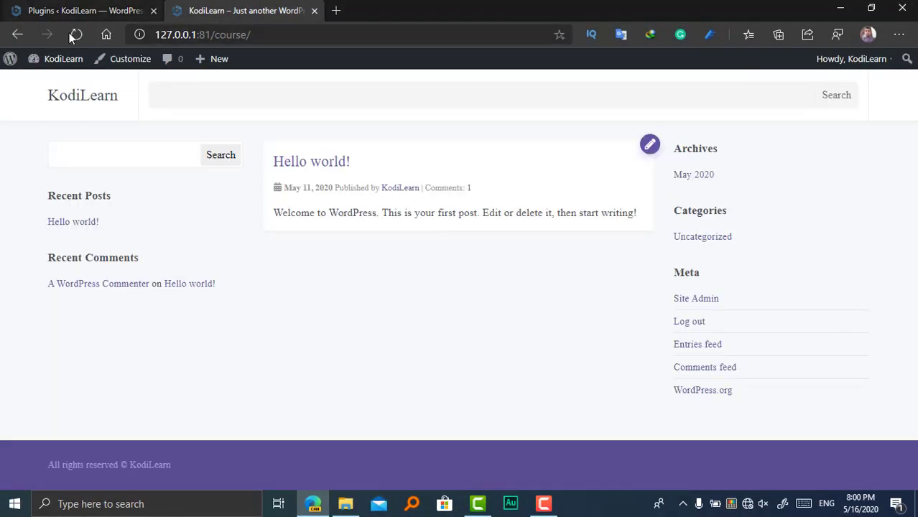
Reload the KodiLearn front page, checking it against the plugins list
left_click(76, 34)
left_click(86, 10)
scroll(203, 367, "down", 2)
scroll(204, 367, "down", 2)
scroll(231, 269, "up", 3)
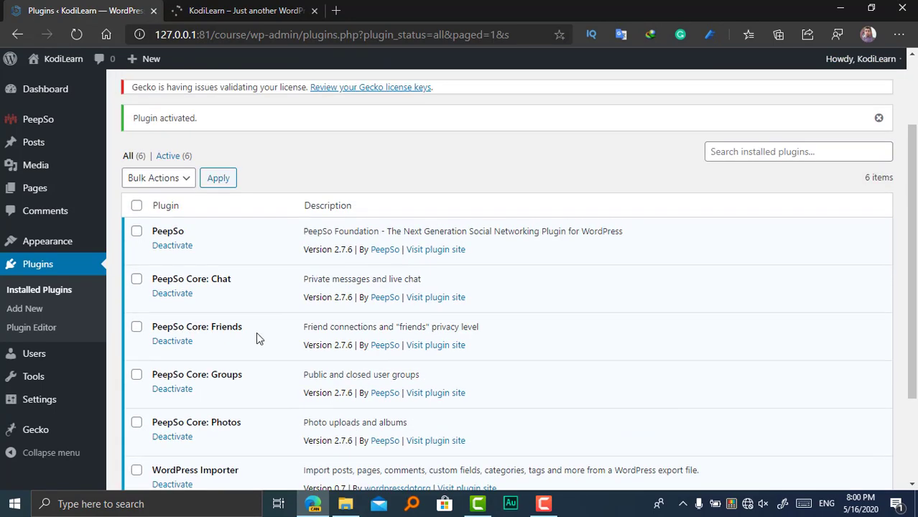
left_click(244, 10)
left_click(86, 10)
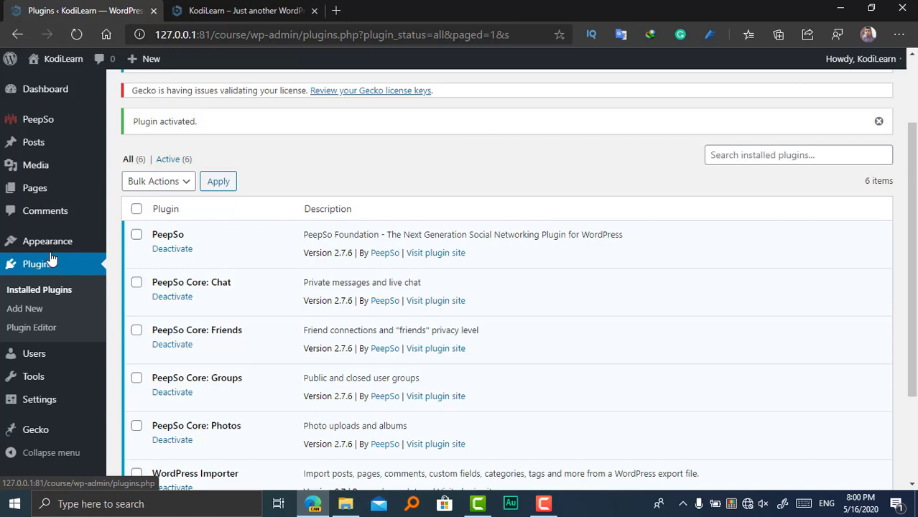
key("ctrl+Tab")
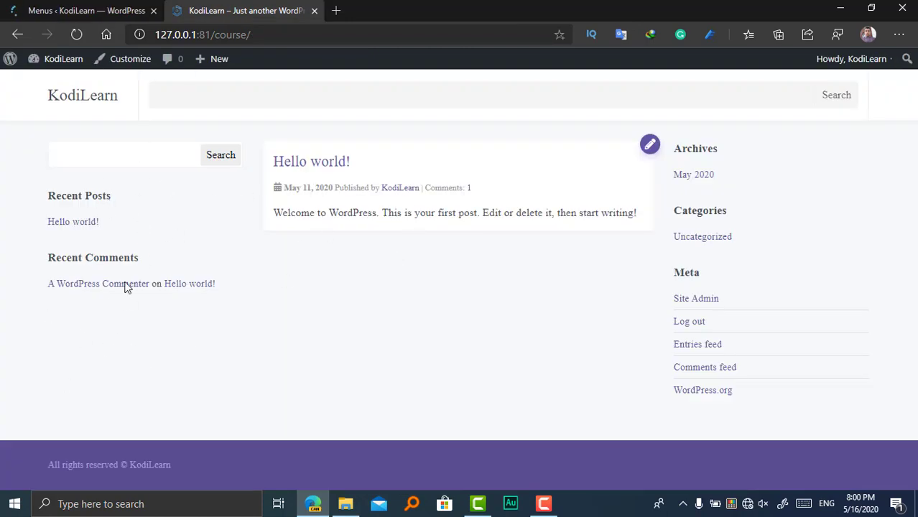
Add the Groups, Members and Recent Activity pages to the Main Menu
key("ctrl+Tab")
scroll(502, 276, "down", 3)
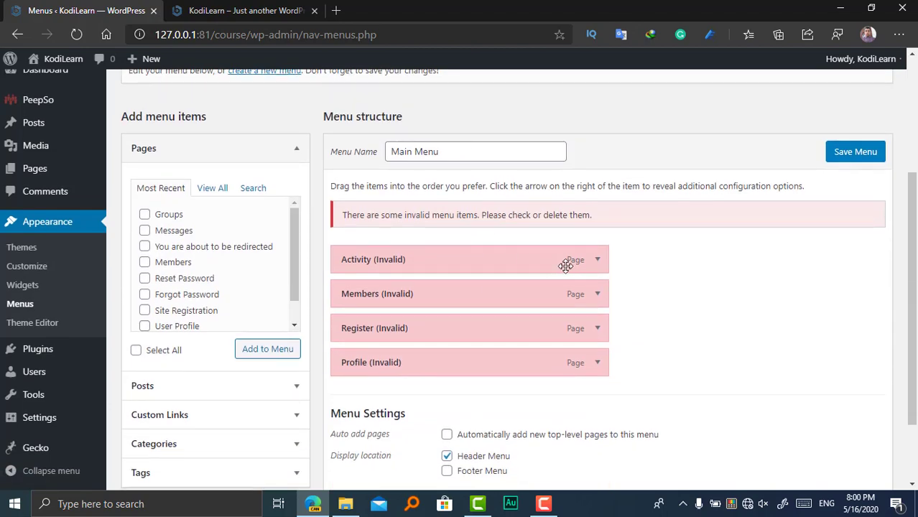
scroll(632, 251, "down", 1)
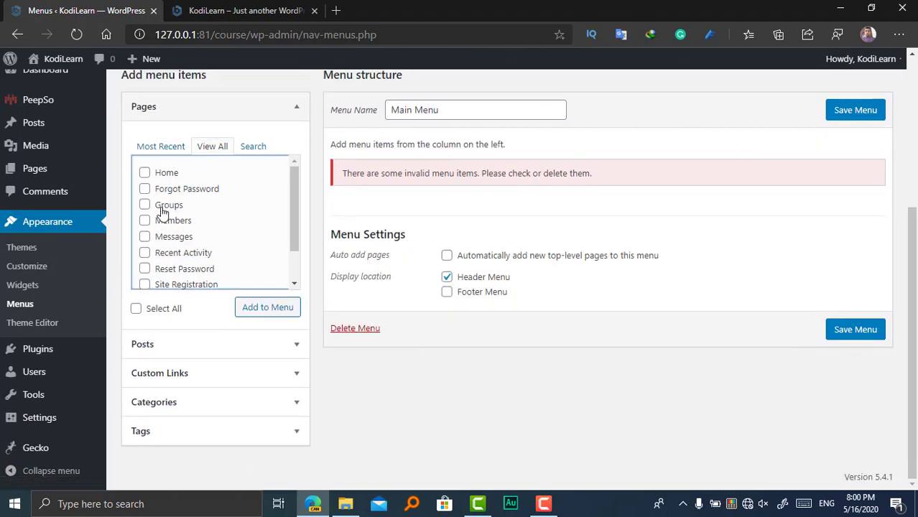
left_click(163, 209)
left_click(169, 219)
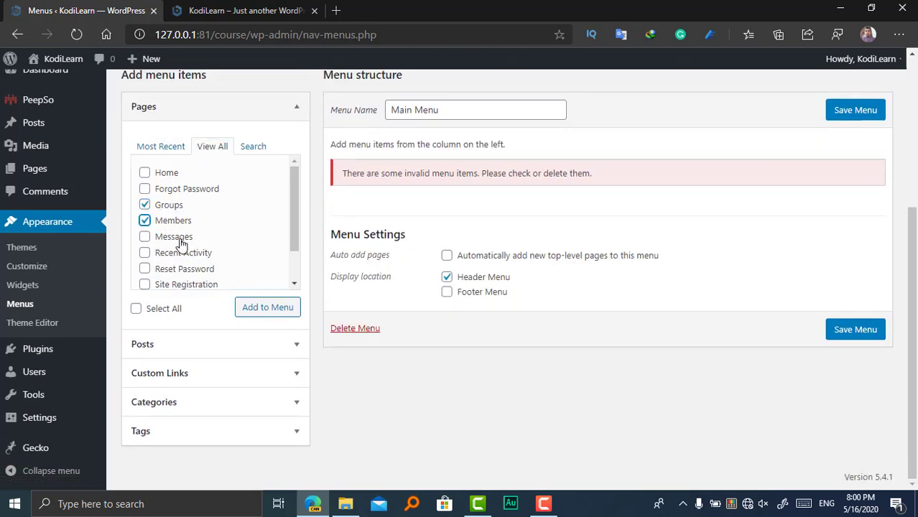
scroll(216, 229, "down", 1)
scroll(212, 234, "down", 1)
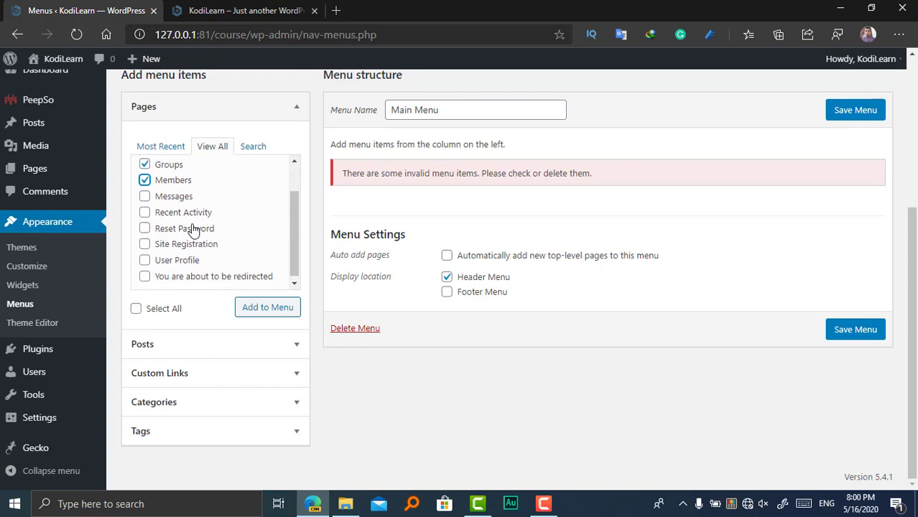
left_click(201, 209)
left_click(268, 307)
Rename the Recent Activity menu item to Activity, save the Main Menu, and reload the site
left_click(598, 219)
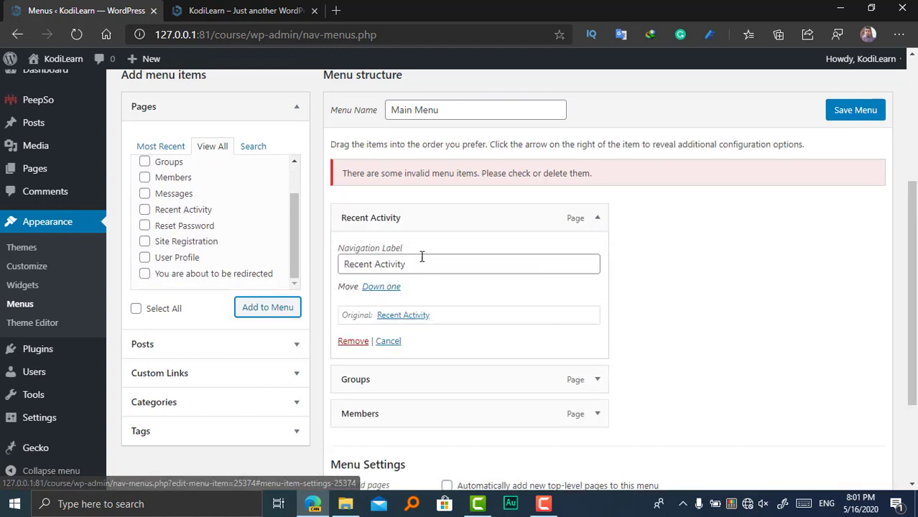
left_click(375, 266)
key("ctrl+BackSpace")
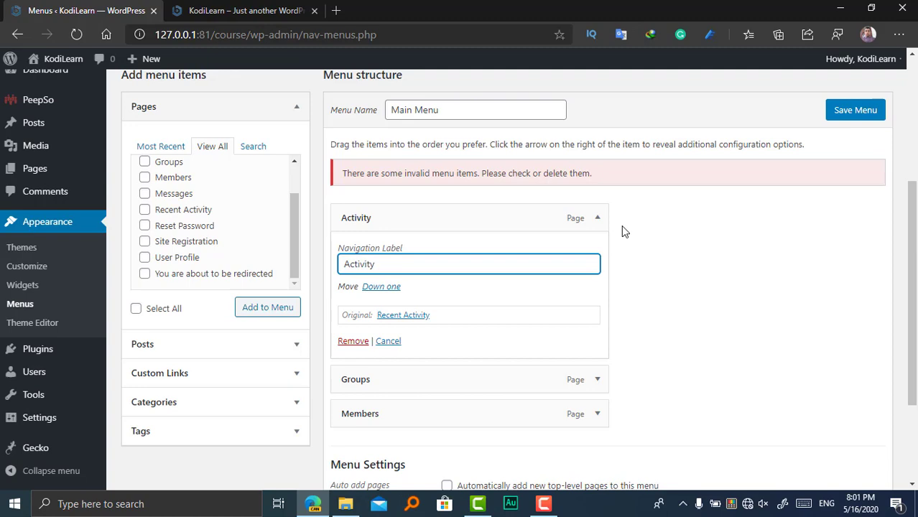
left_click(597, 217)
left_click(855, 110)
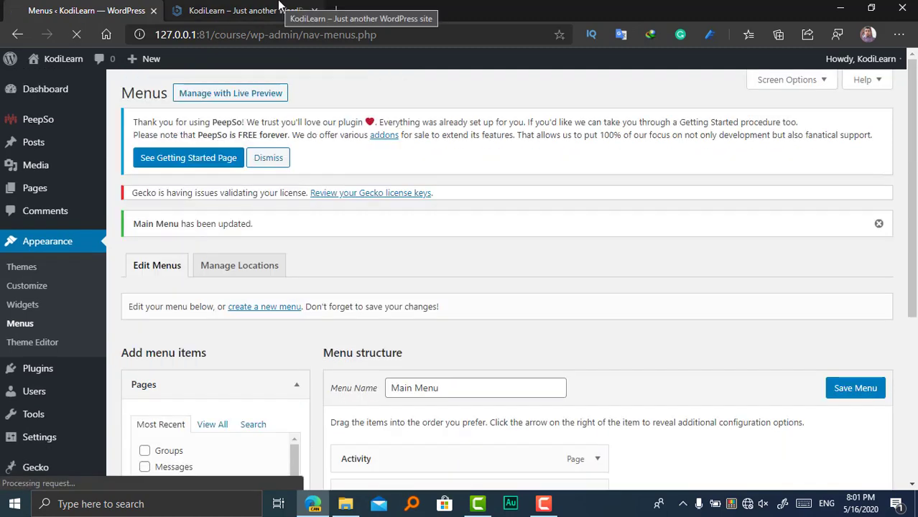
left_click(266, 11)
left_click(80, 39)
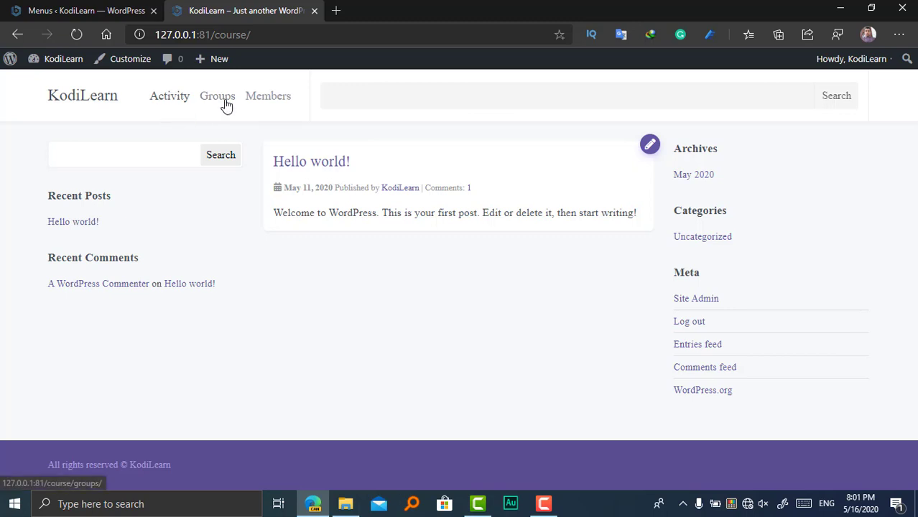
In Reading Settings, set a static homepage of Recent Activity and save the changes
key("ctrl+Tab")
key("ctrl+Tab")
key("ctrl+Tab")
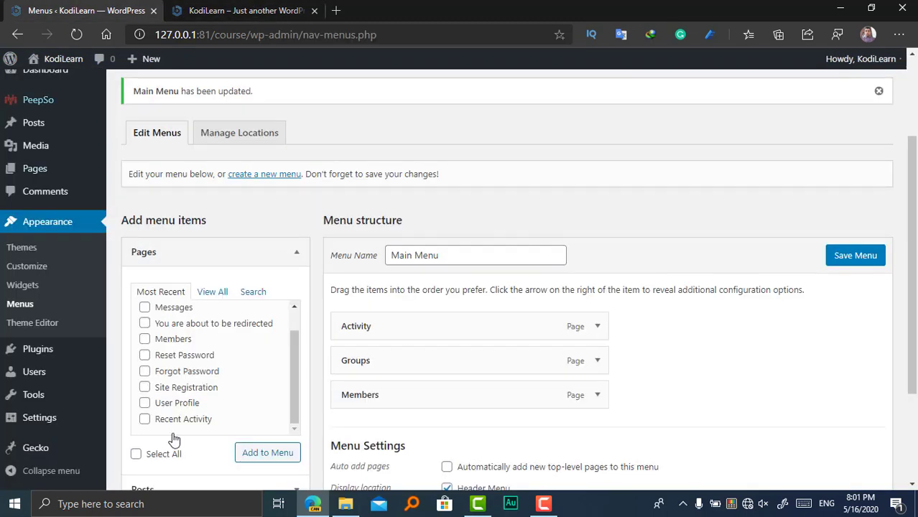
mouse_move(24, 415)
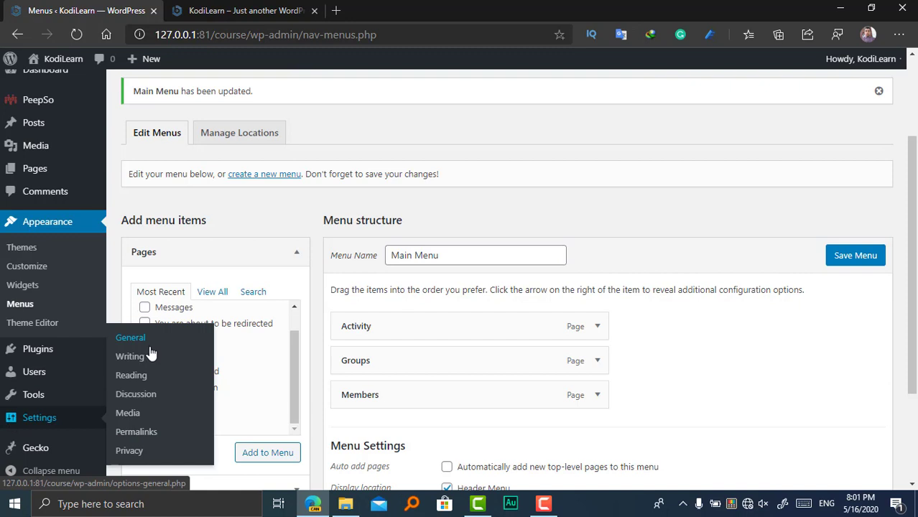
left_click(147, 385)
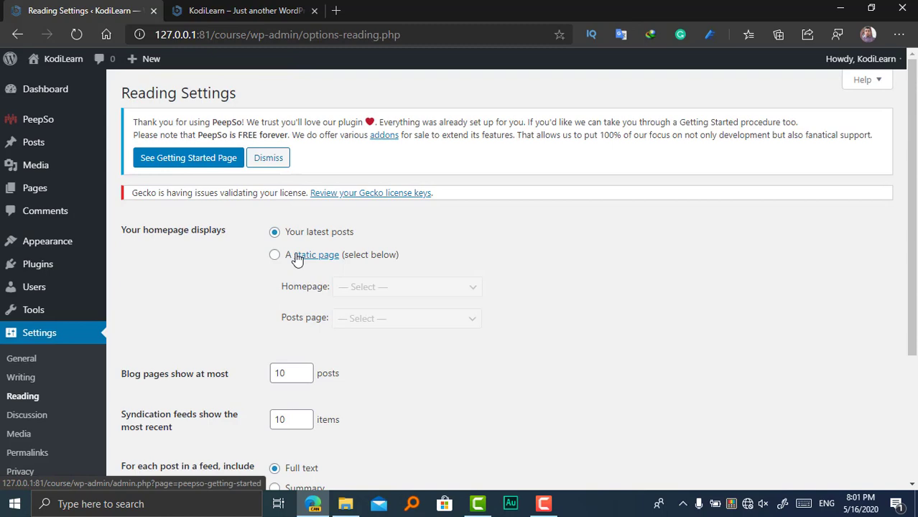
left_click(280, 255)
left_click(363, 286)
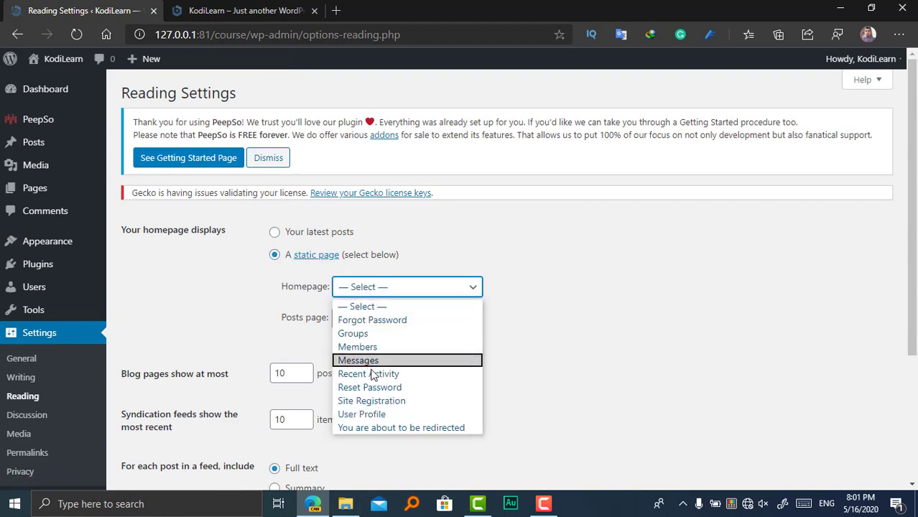
left_click(371, 370)
scroll(337, 354, "down", 3)
left_click(173, 422)
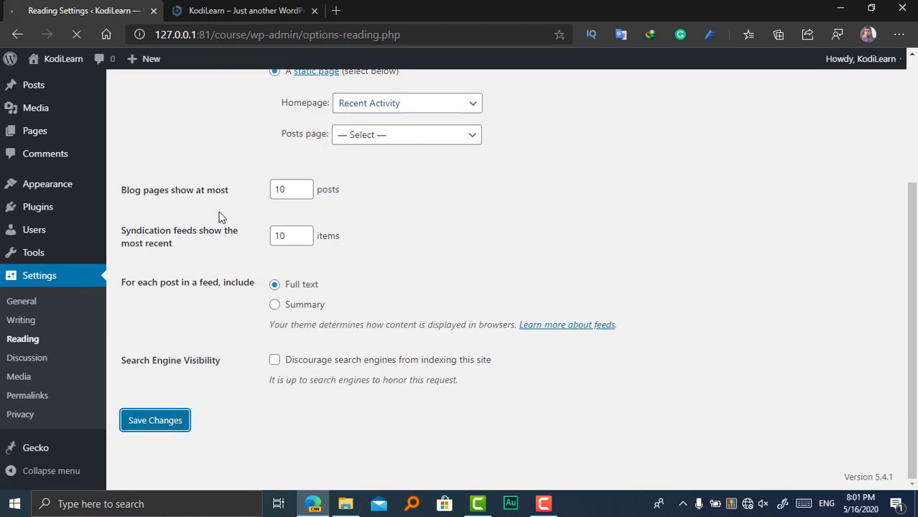
left_click(244, 10)
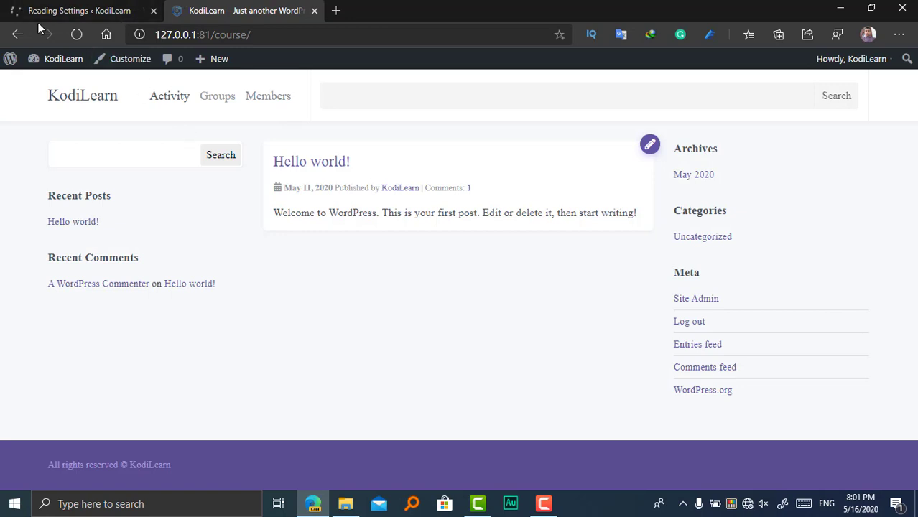
Reload the site and scroll through the Recent Activity stream now shown as homepage
left_click(51, 8)
left_click(77, 30)
scroll(341, 219, "down", 1)
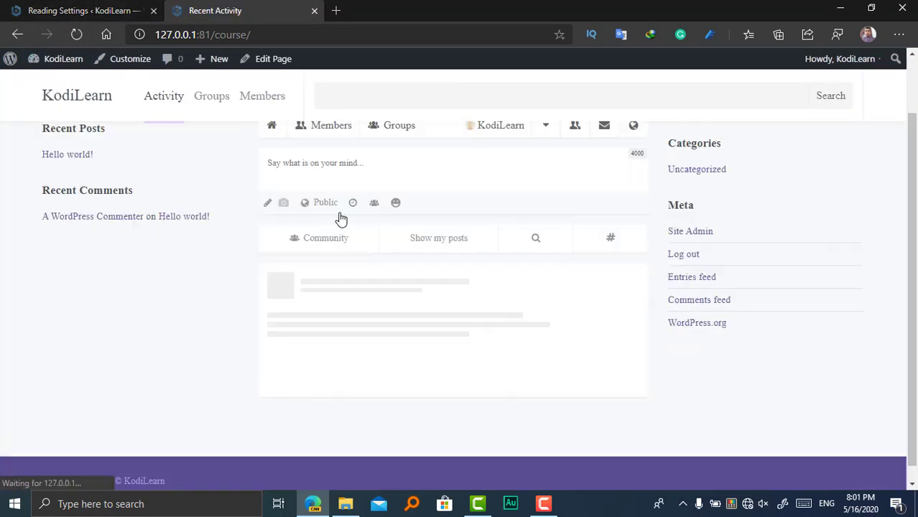
scroll(396, 154, "up", 1)
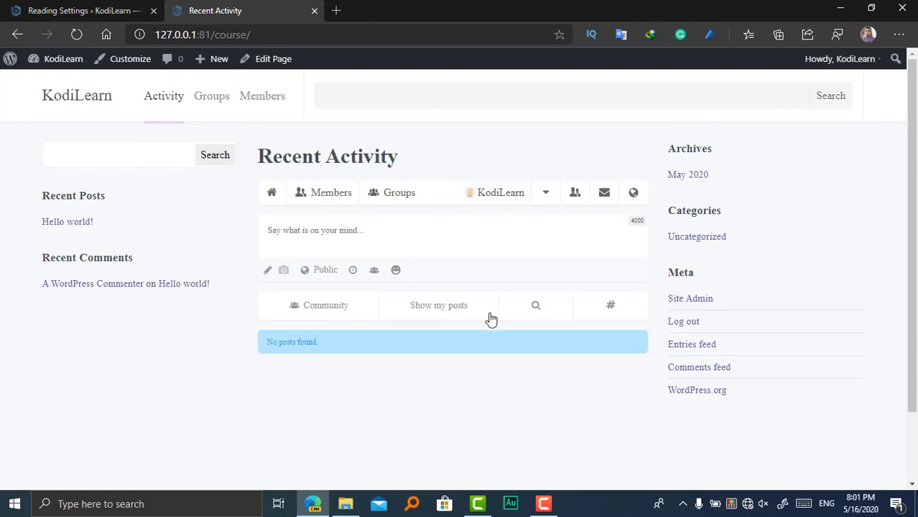
scroll(575, 226, "down", 2)
scroll(431, 212, "up", 2)
Open the Recent Activity page's editor in a new tab and switch to it
middle_click(278, 64)
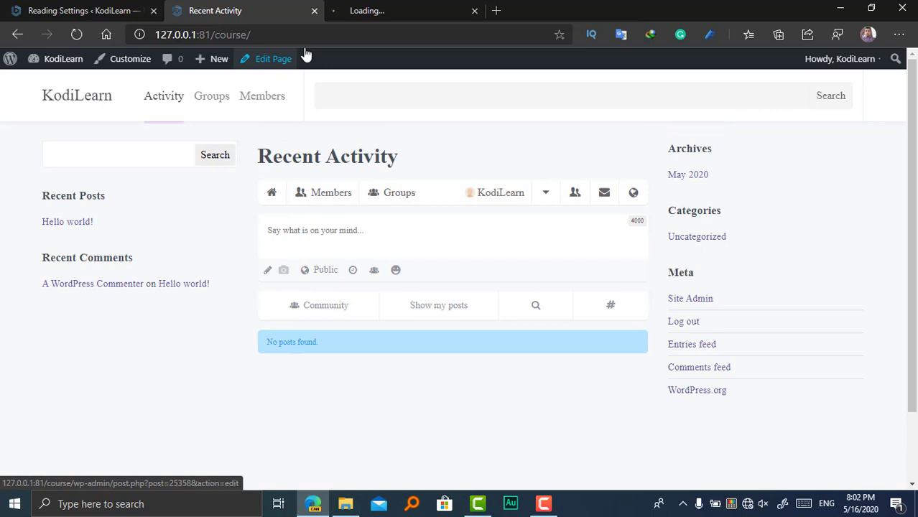
scroll(216, 265, "down", 2)
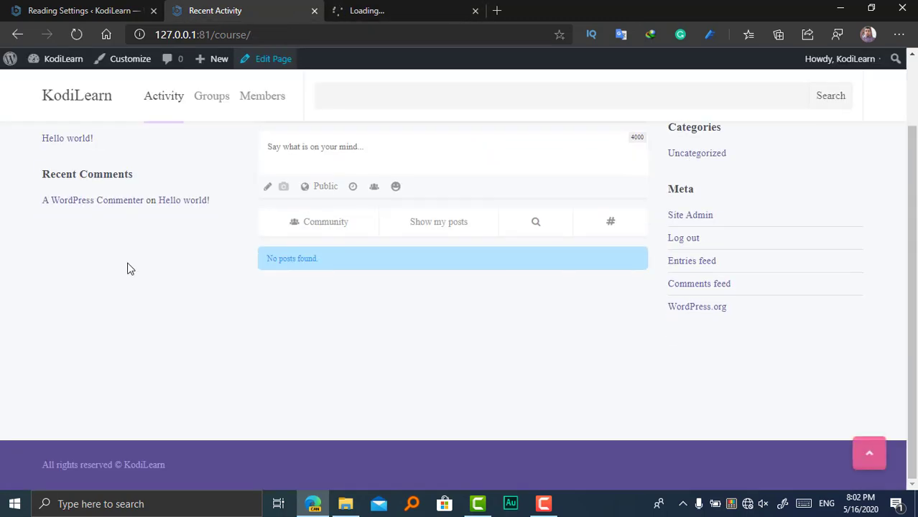
scroll(287, 244, "up", 2)
left_click_drag(253, 161, 453, 149)
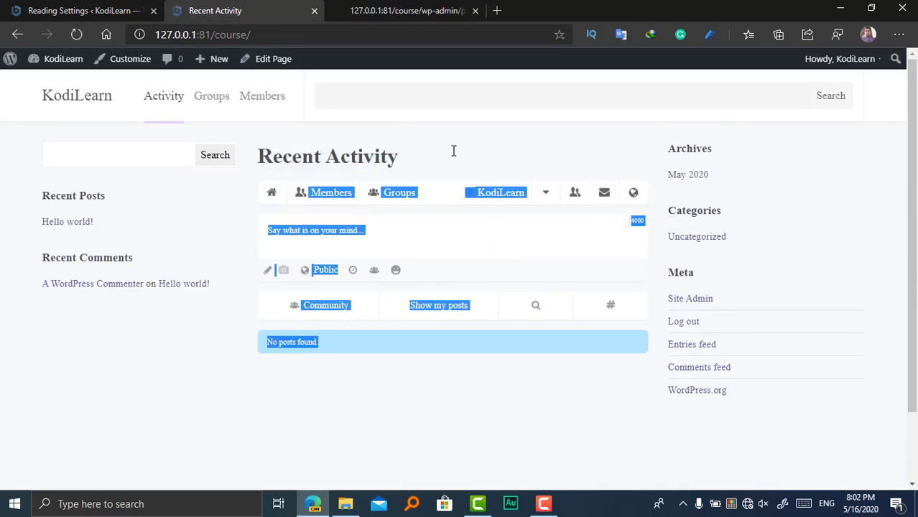
left_click(424, 62)
left_click(404, 10)
left_click(216, 10)
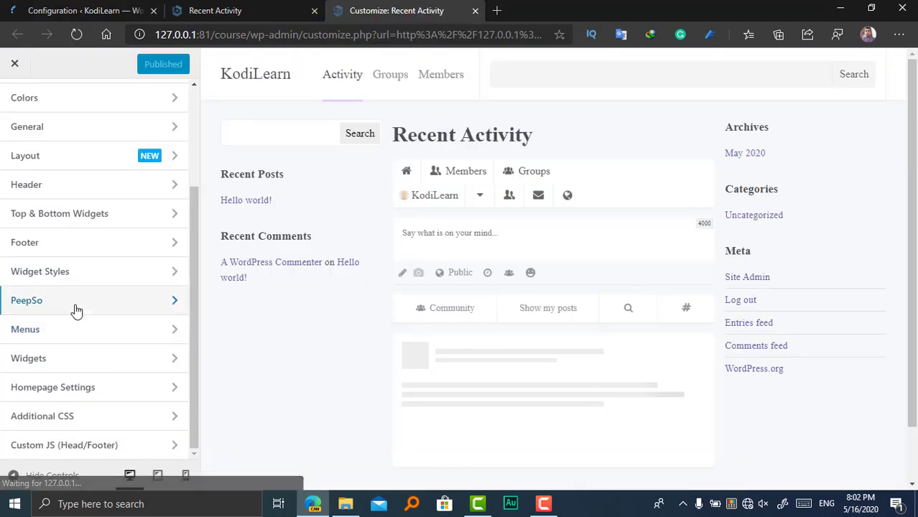
left_click(74, 306)
scroll(43, 288, "down", 5)
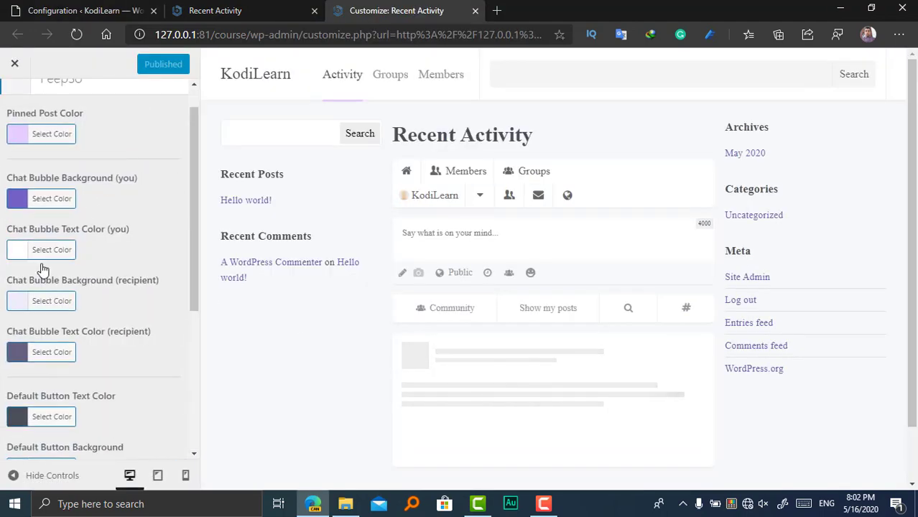
scroll(50, 237, "up", 5)
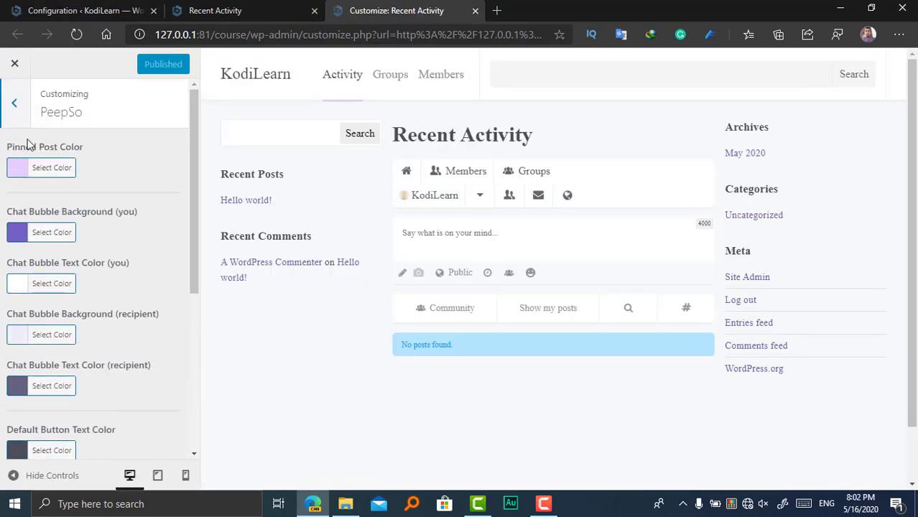
left_click(20, 118)
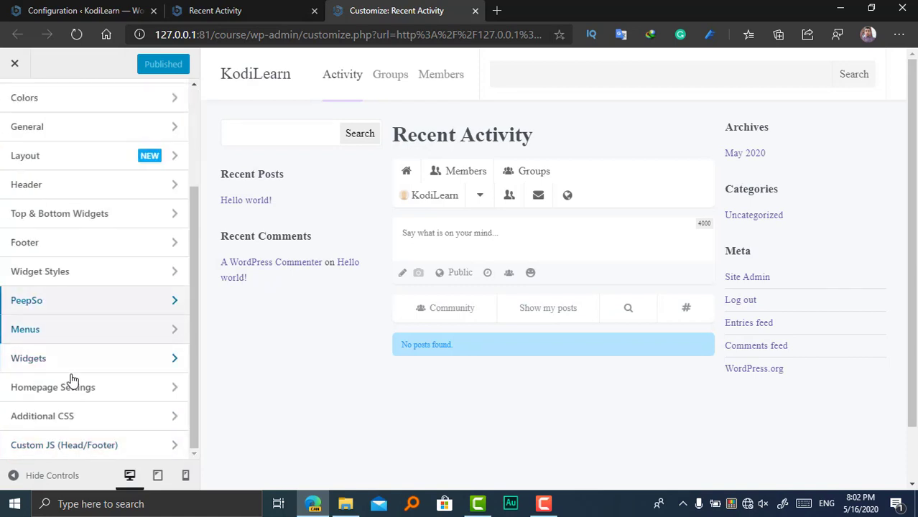
scroll(79, 370, "up", 2)
left_click(106, 299)
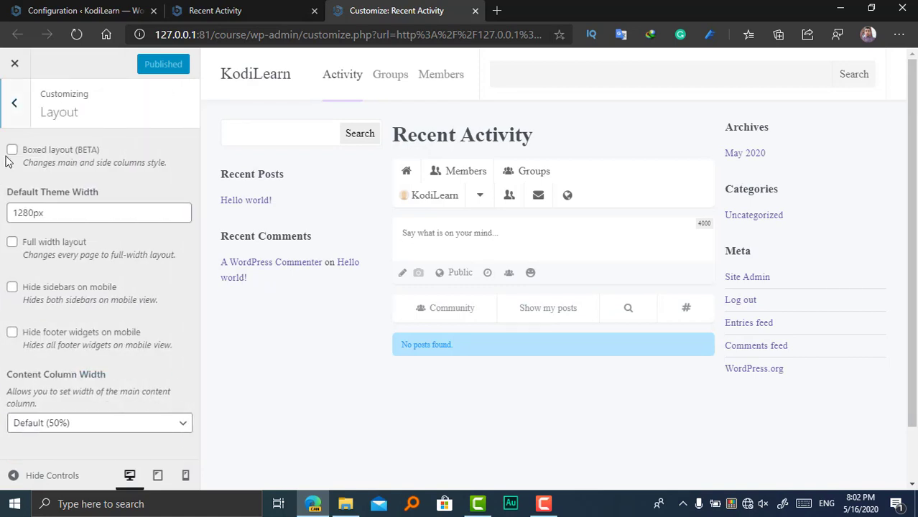
left_click(9, 106)
scroll(71, 294, "down", 2)
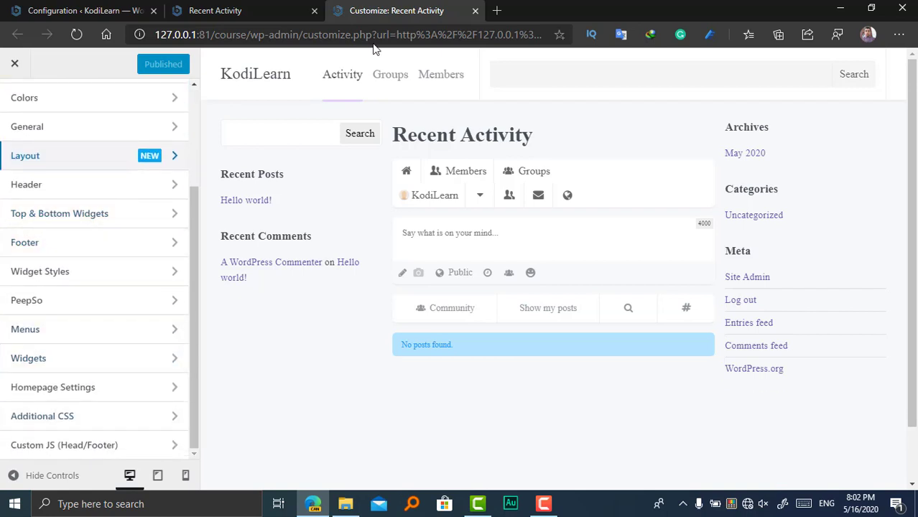
left_click(474, 11)
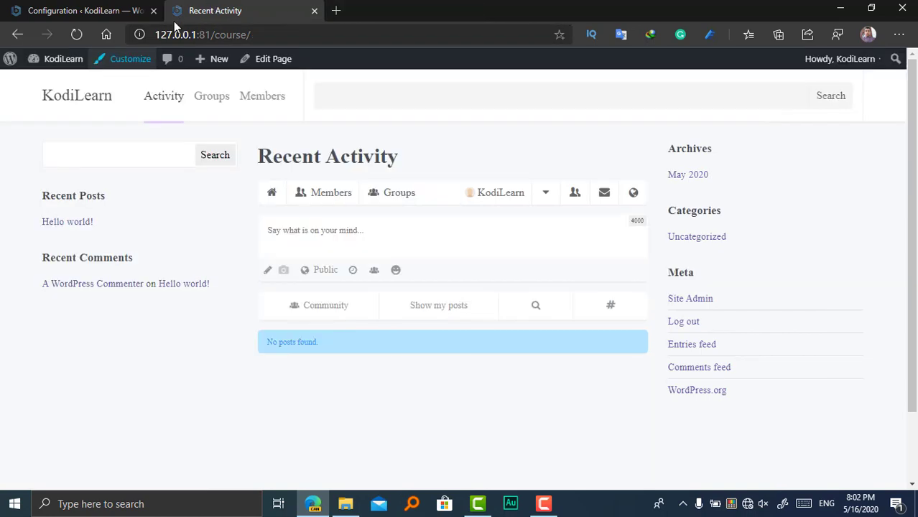